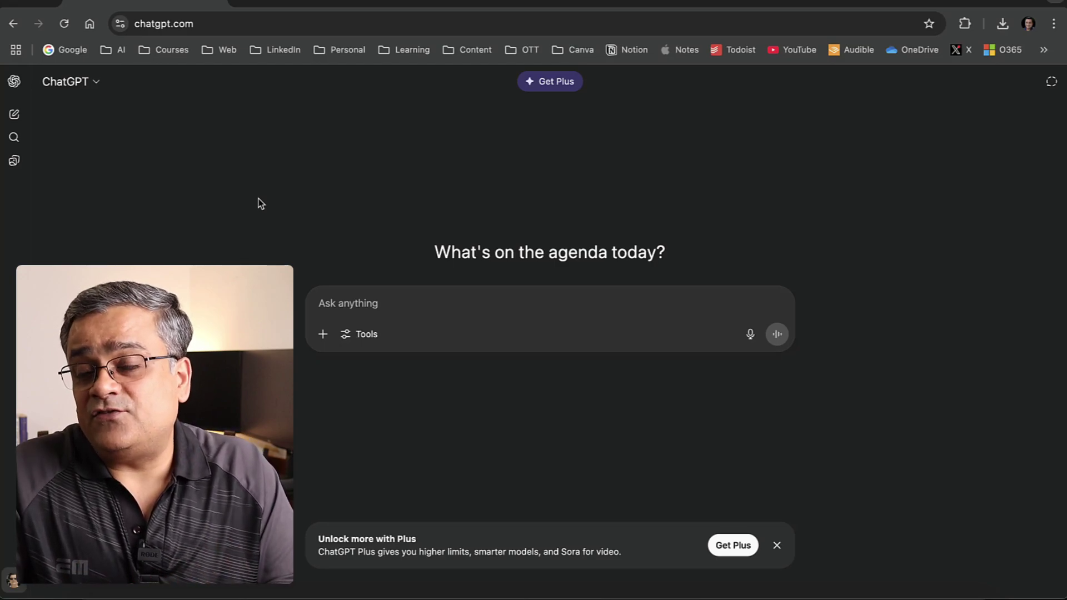
- Ask ChatGPT for a blog post of 10 time management tips and select the generated article
click(382, 305)
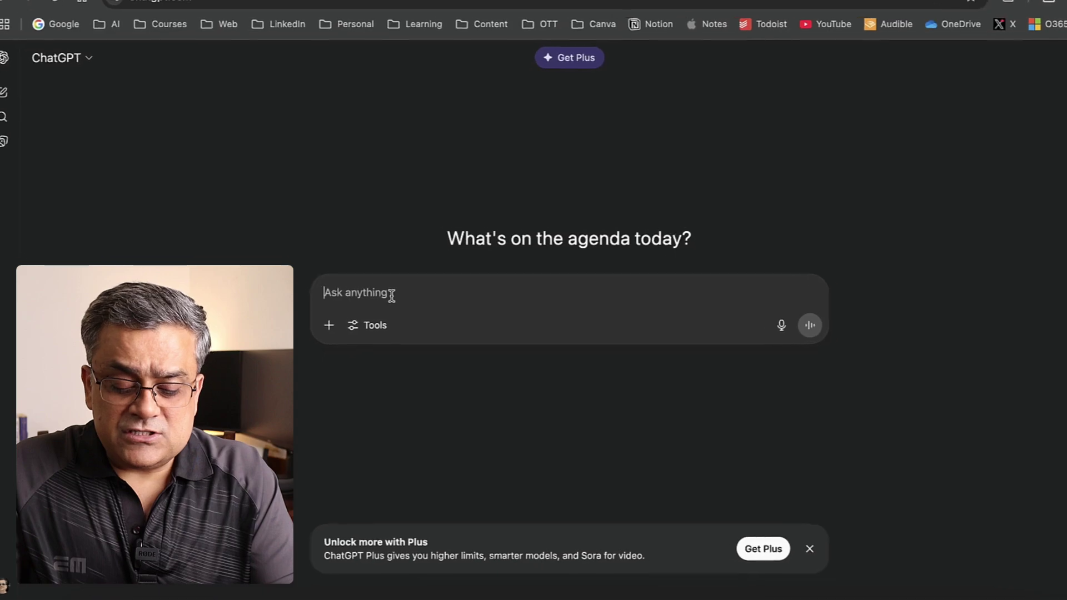
text(Please help me to write a blog post with 10 time management tips. I will use this text in my time management blog.)
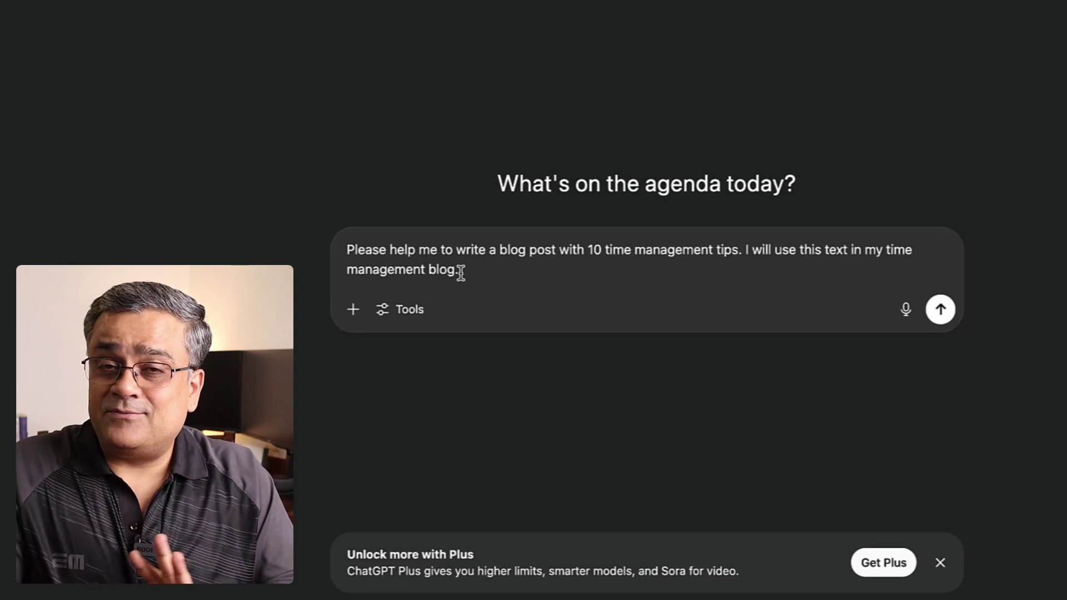
click(942, 313)
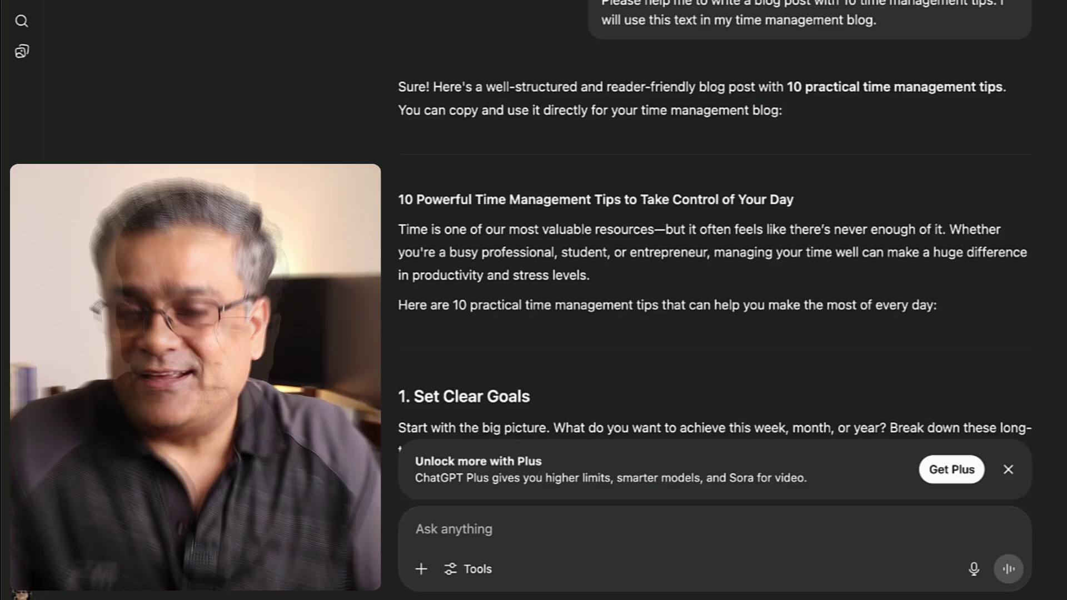
scroll(715, 250, down, 20)
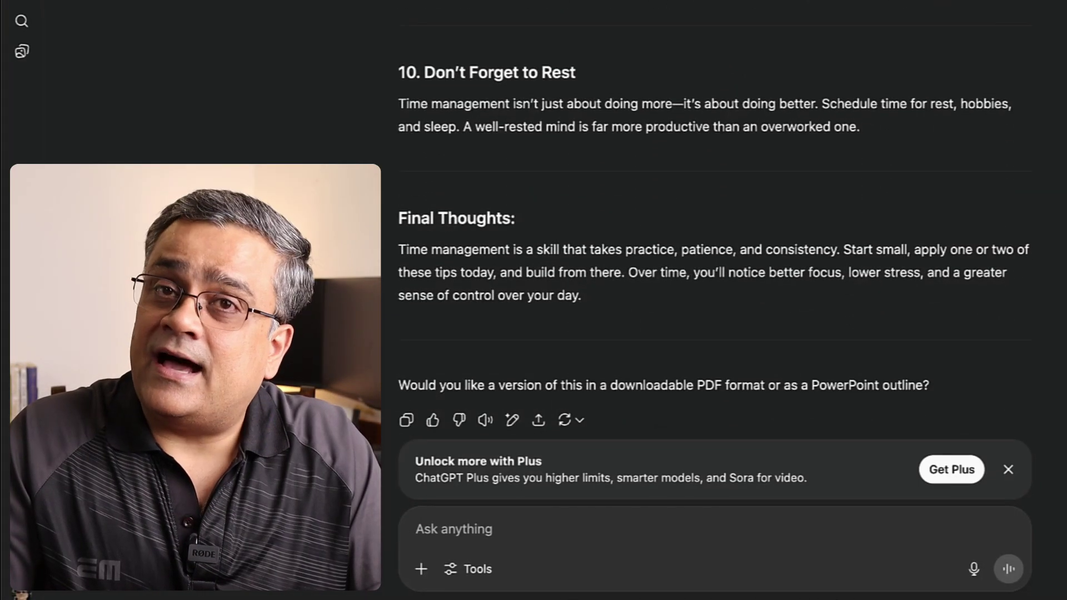
drag(588, 298, 391, 19)
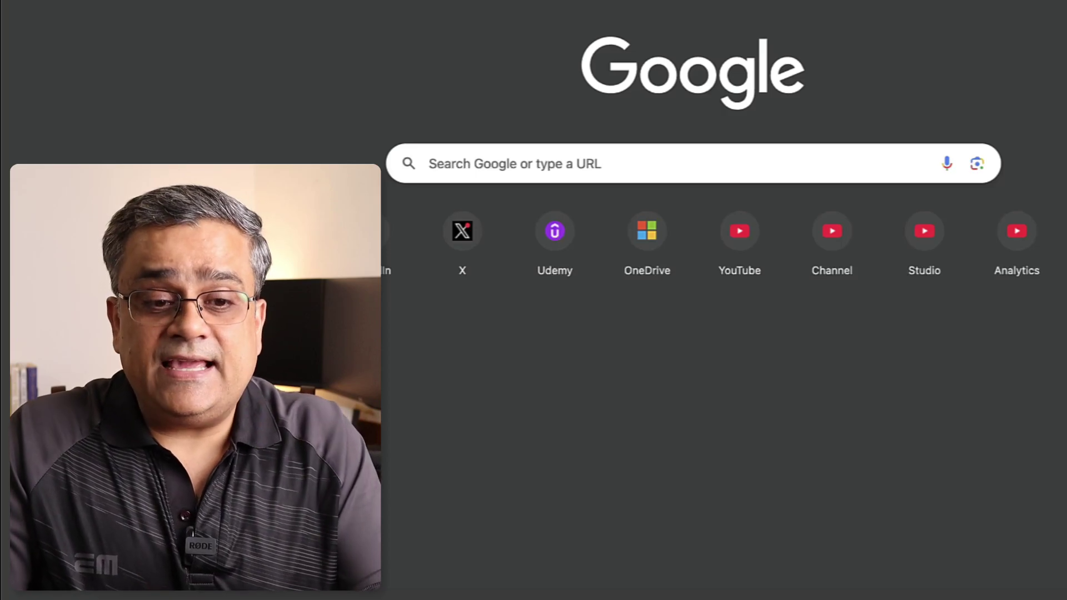
- Go to aidetector.pro and paste the ChatGPT time management article into a new AI scan
key(super+l)
text(ai d)
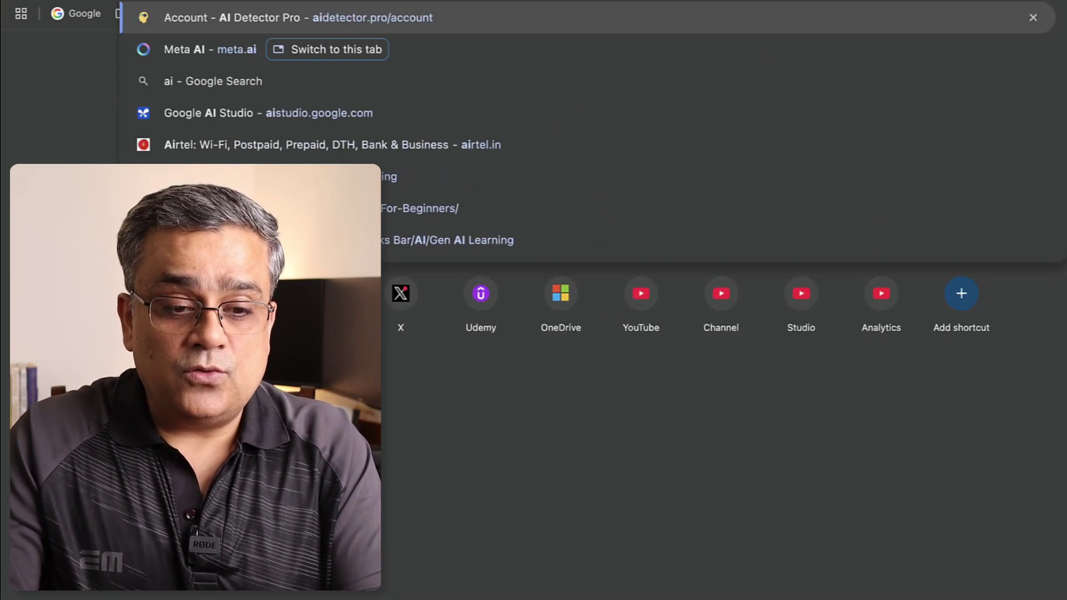
key(Return)
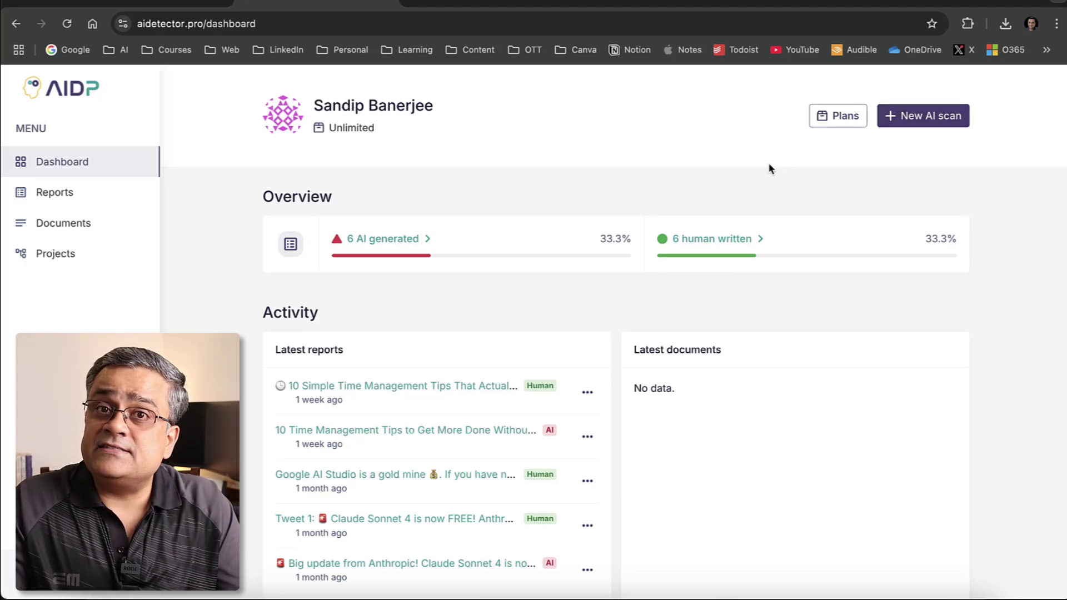
click(938, 116)
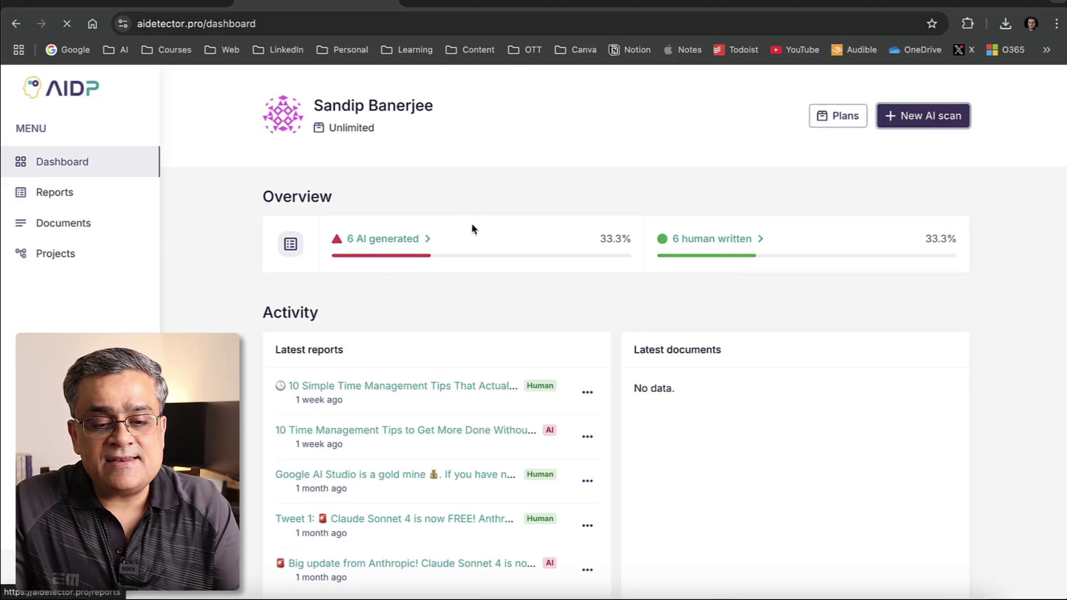
key(ctrl+v)
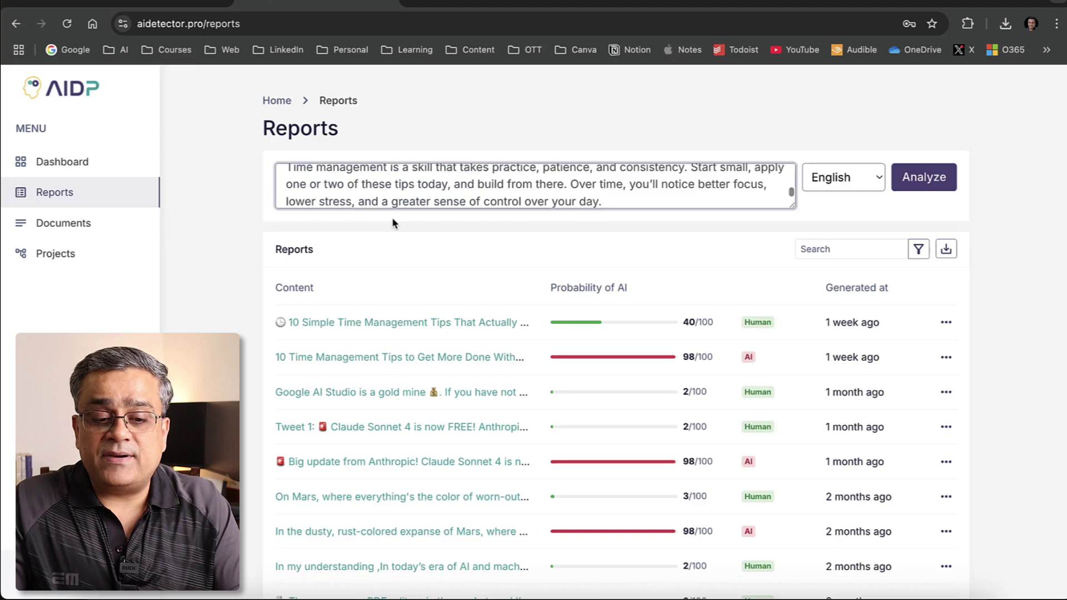
- Analyze the pasted article despite the new-lines warning and open its 98/100 AI report
click(920, 180)
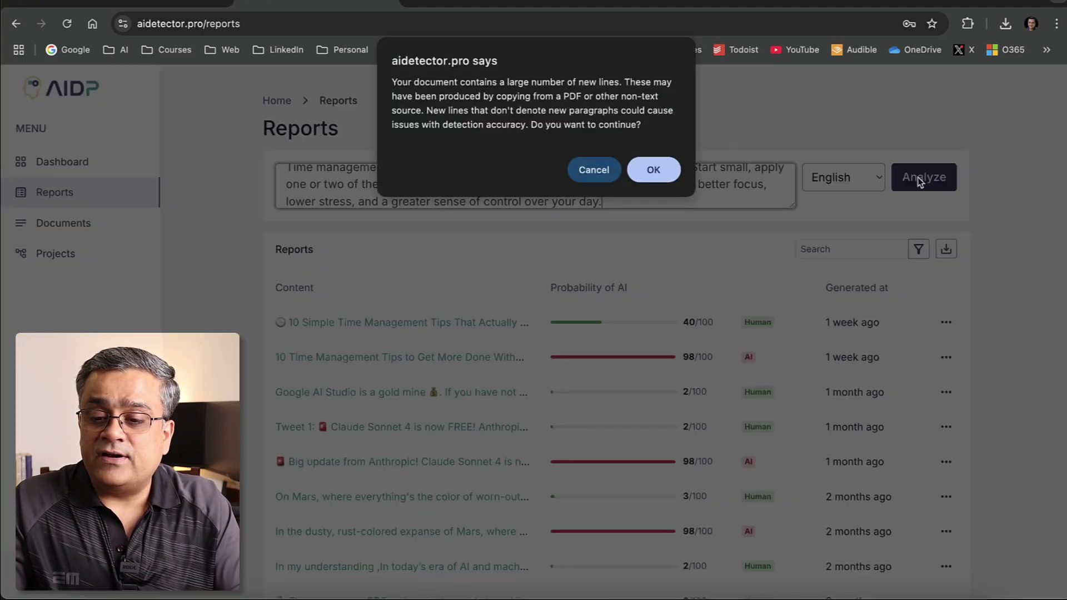
click(653, 170)
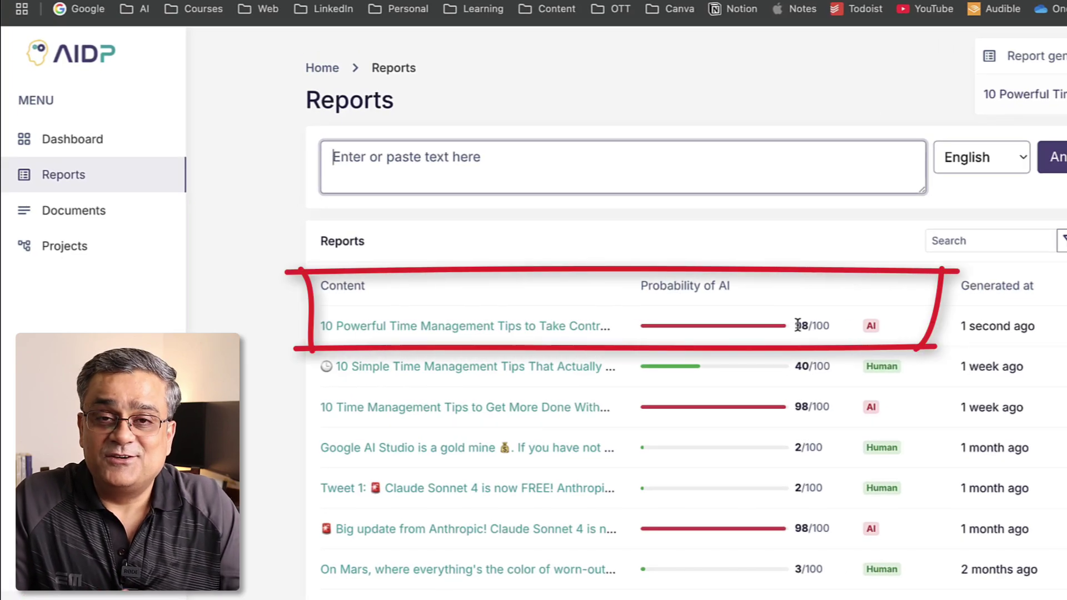
click(434, 326)
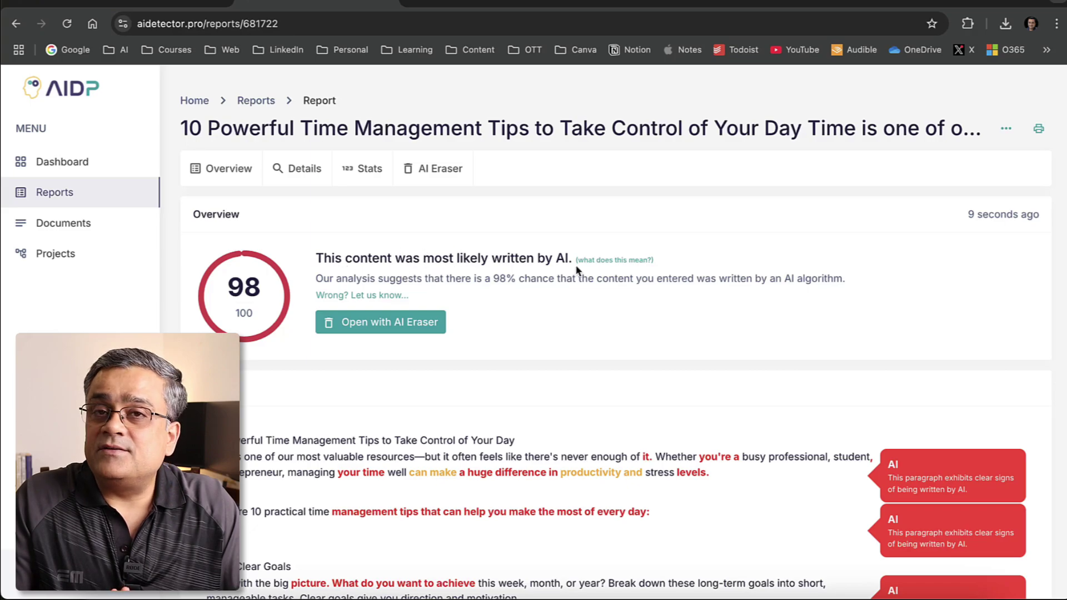
scroll(940, 270, down, 10)
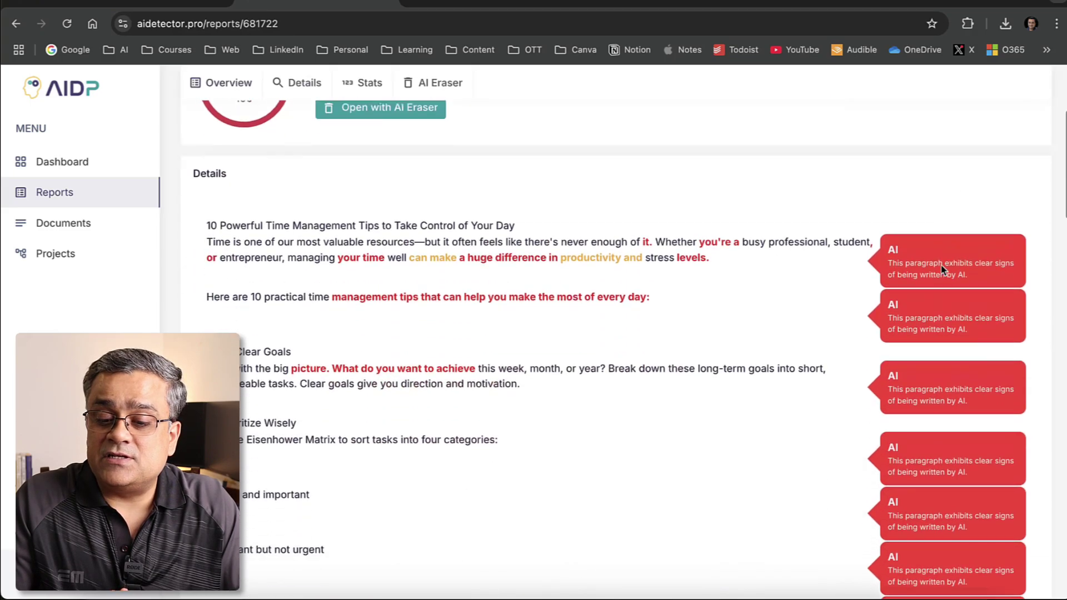
scroll(941, 270, down, 10)
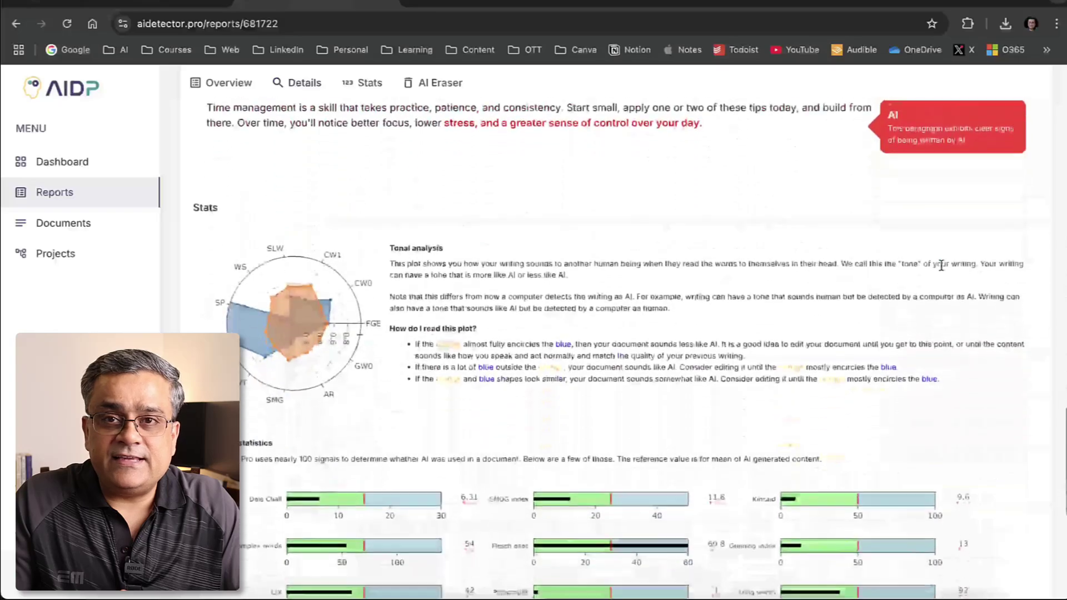
scroll(941, 266, down, 3)
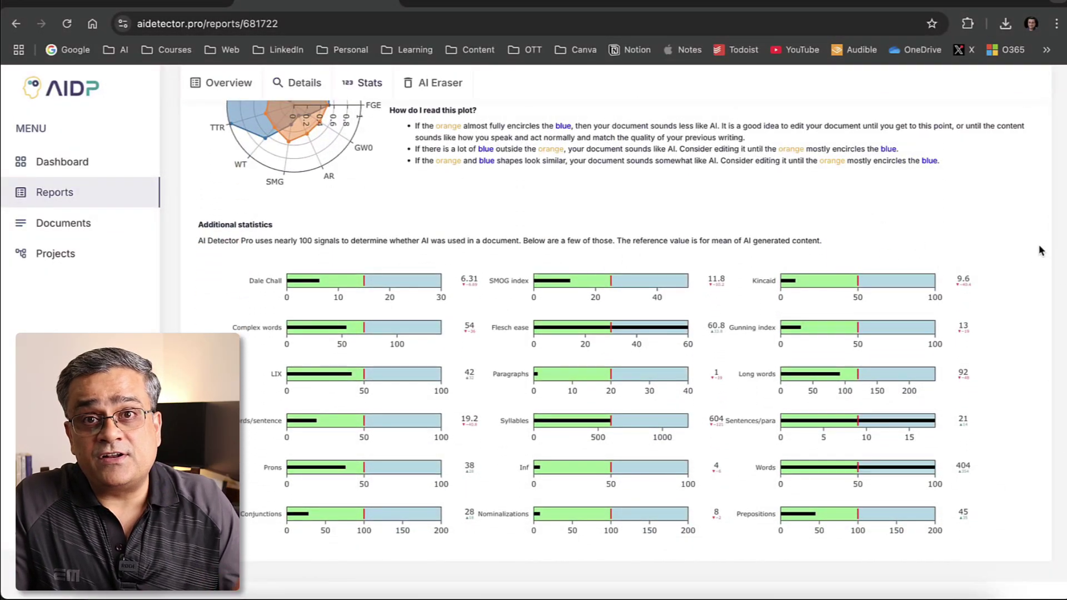
scroll(1038, 236, down, 5)
scroll(612, 316, up, 20)
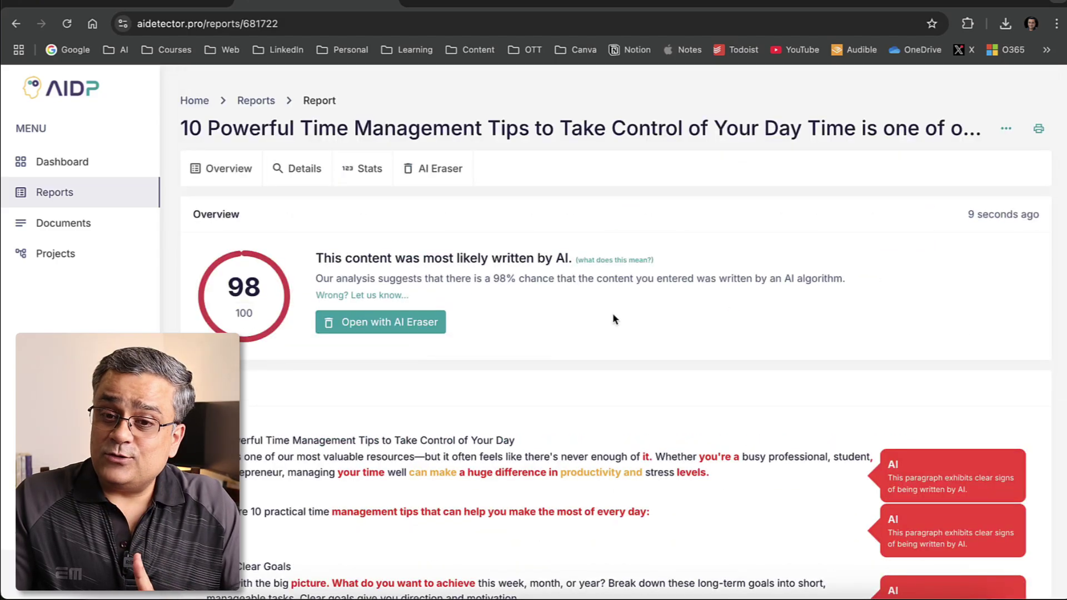
- Send the report's text to AI Eraser and run Humanize document on the whole article
click(357, 329)
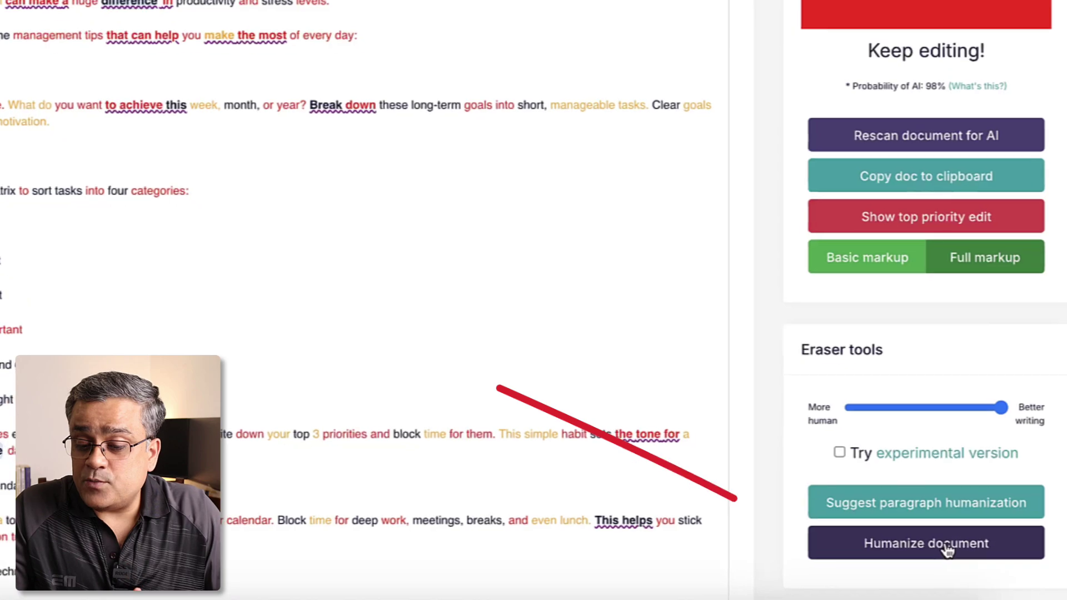
click(947, 547)
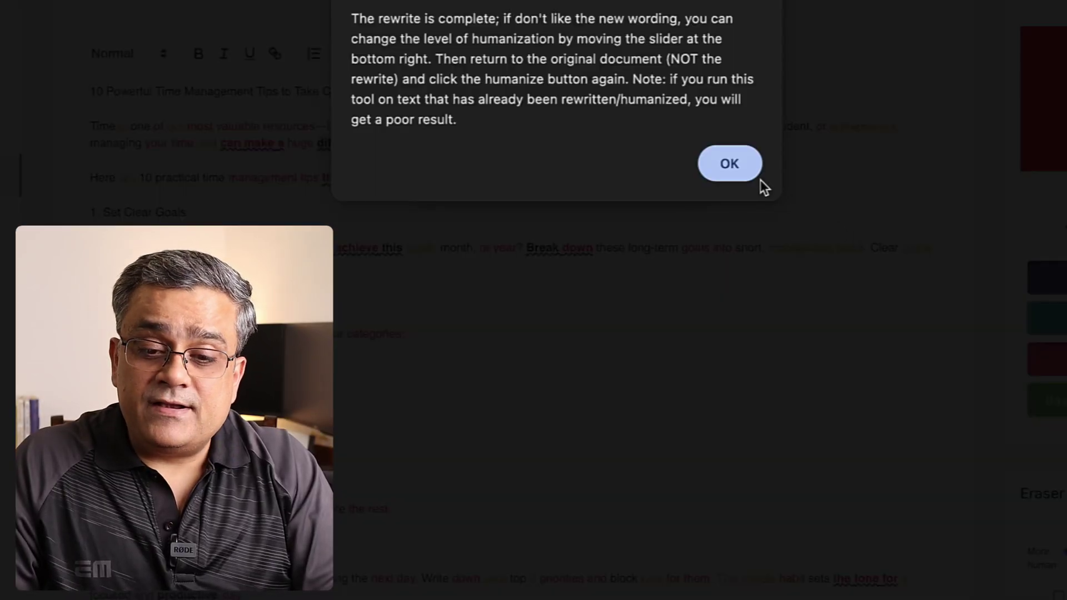
- Dismiss the rewrite-complete notice and copy the humanized article text
click(725, 167)
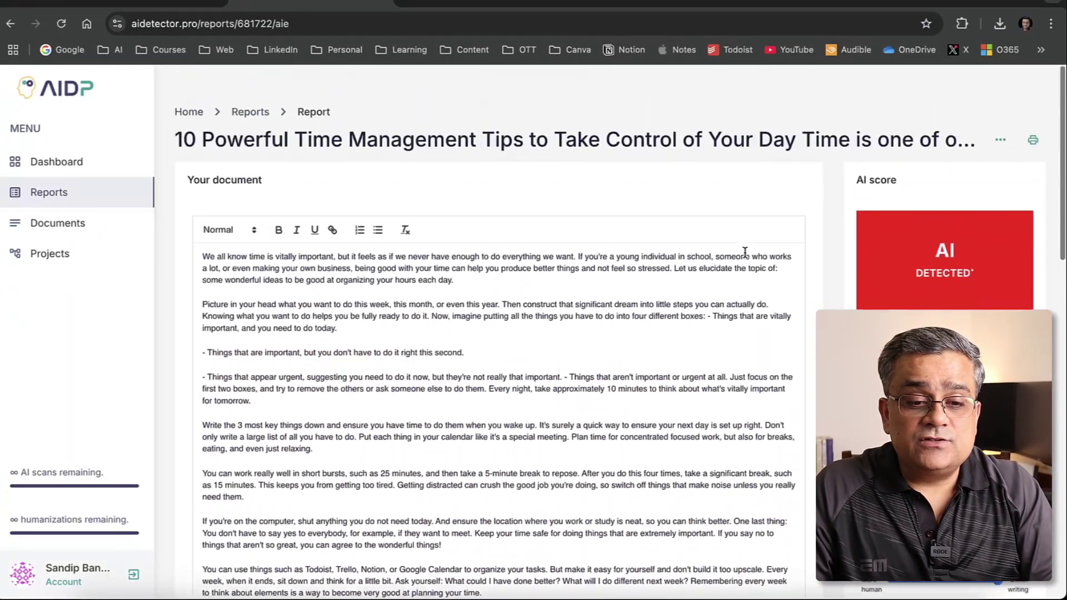
scroll(745, 251, down, 15)
scroll(744, 251, up, 15)
scroll(744, 251, down, 4)
drag(767, 508, 200, 239)
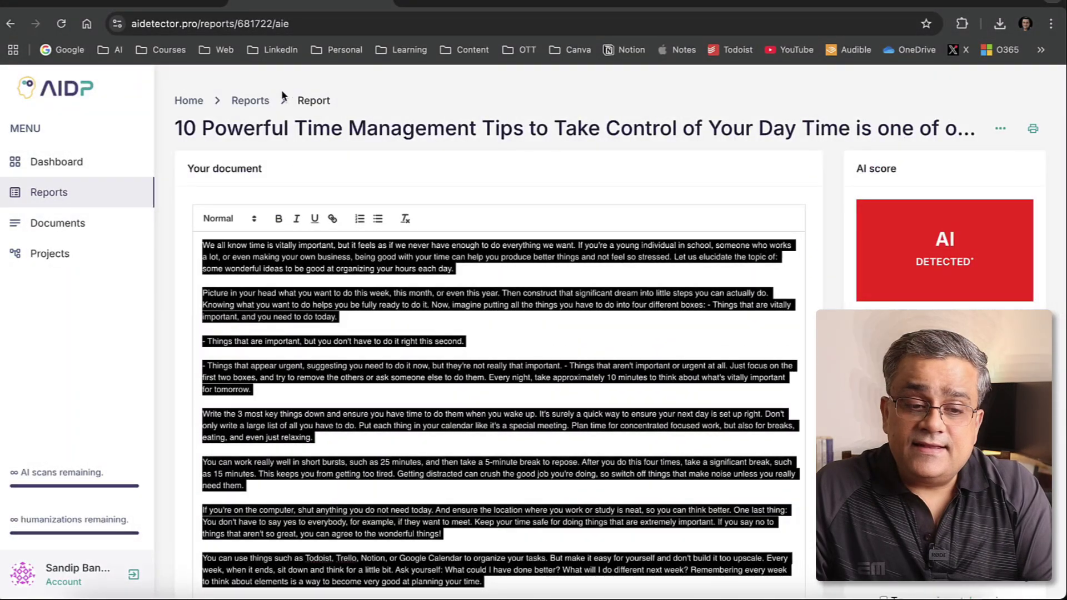
- Paste the humanized text into a new AI scan from Home and analyze it
click(188, 104)
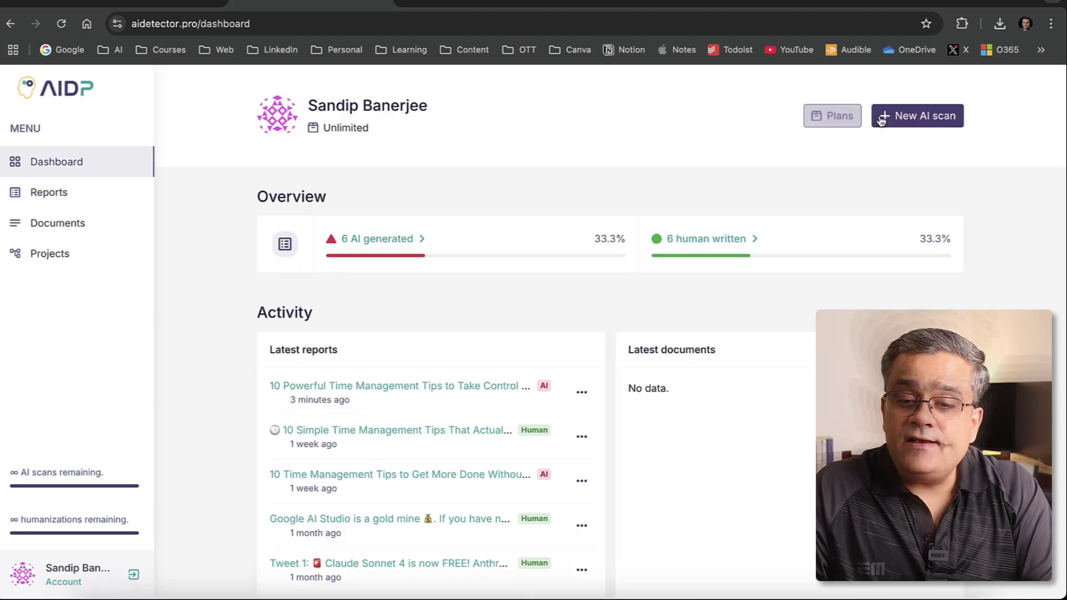
click(912, 117)
key(ctrl+v)
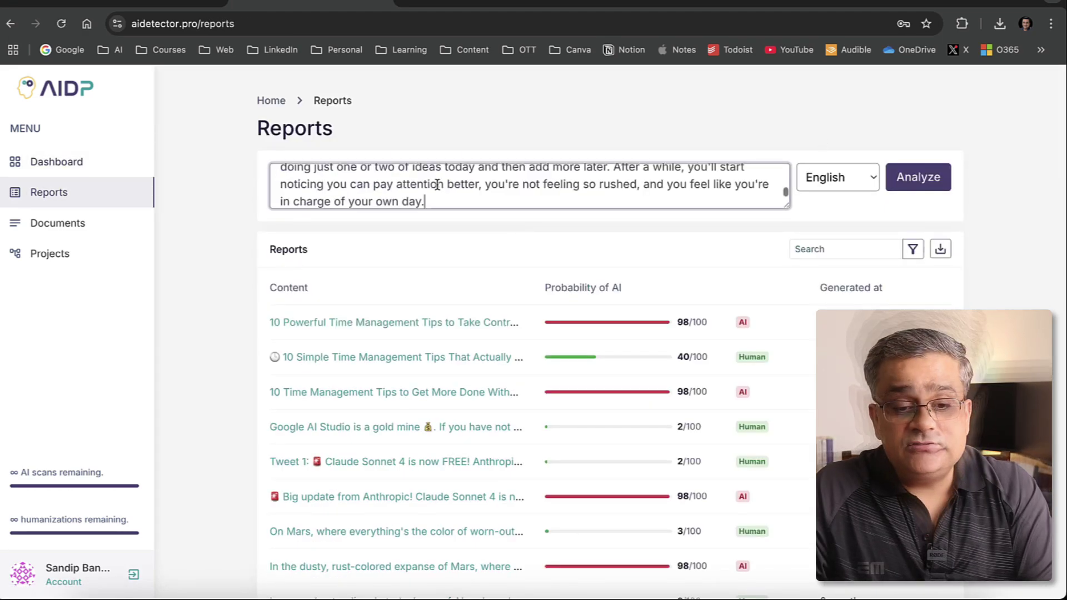
click(890, 173)
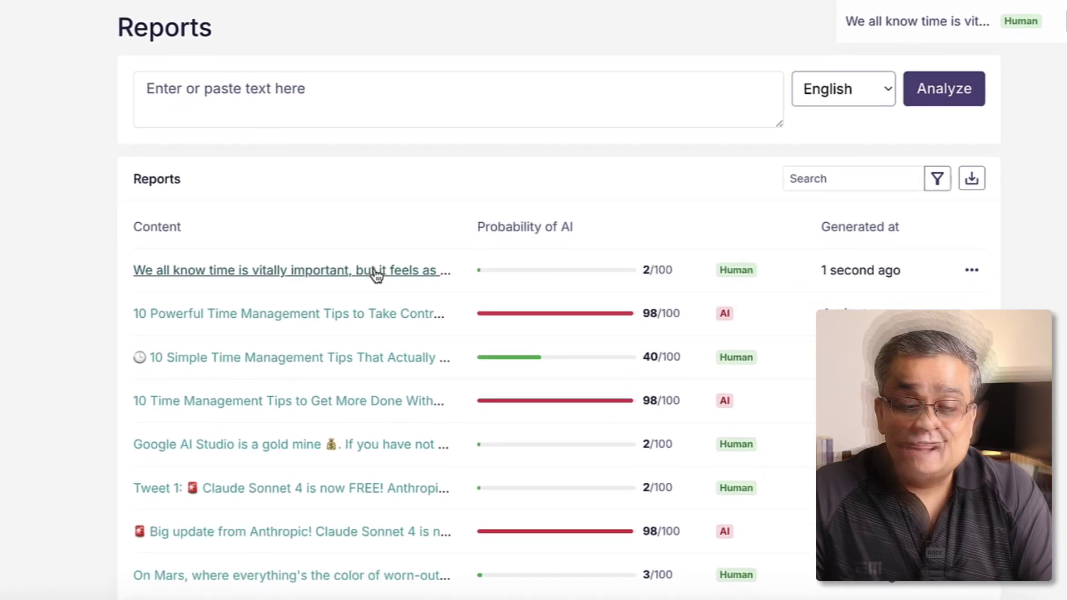
- Open the top report, 'We all know time is vitally important…', scored 2/100 Human
click(316, 327)
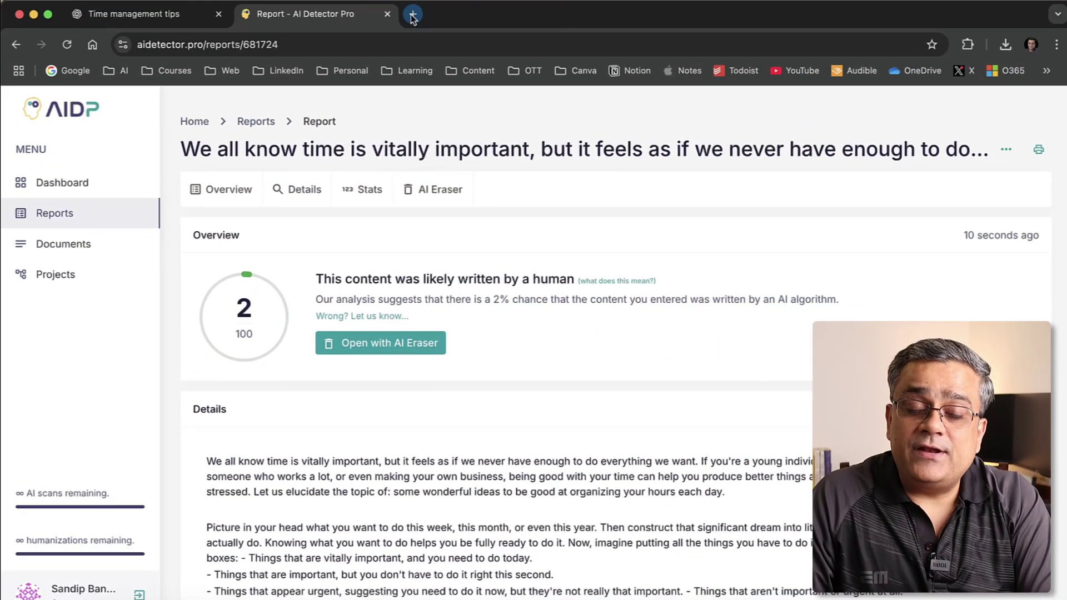
- Load the QuillBot AI Detector page in a new browser tab
click(412, 14)
click(350, 44)
text(https://quillbot.com/ai-content-detector)
key(Return)
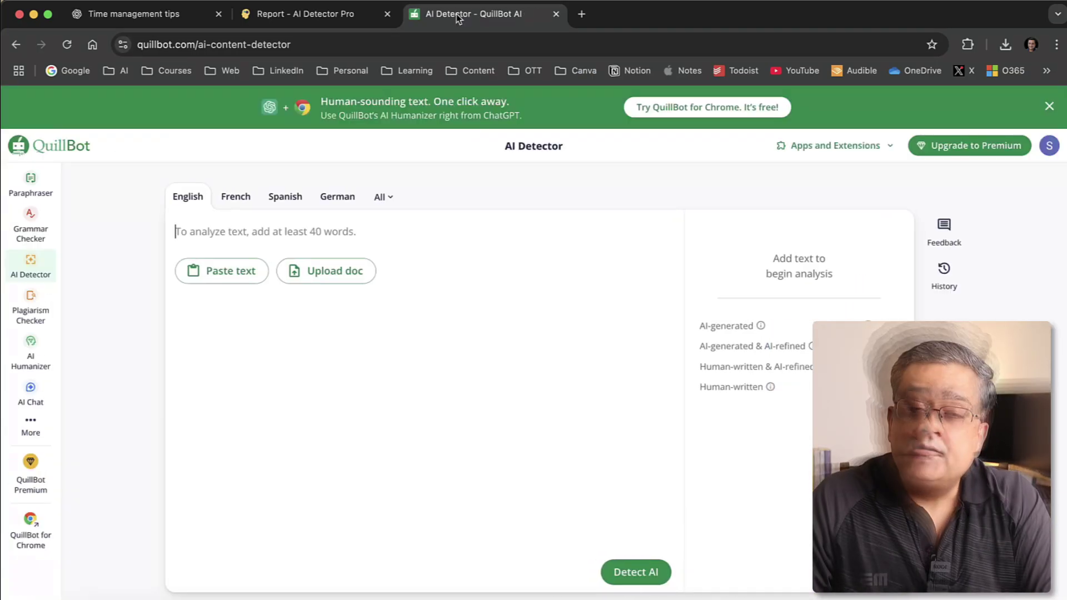
- Detect AI on the pasted 627-word humanized essay, rated 0% AI and 93% human
key(super+v)
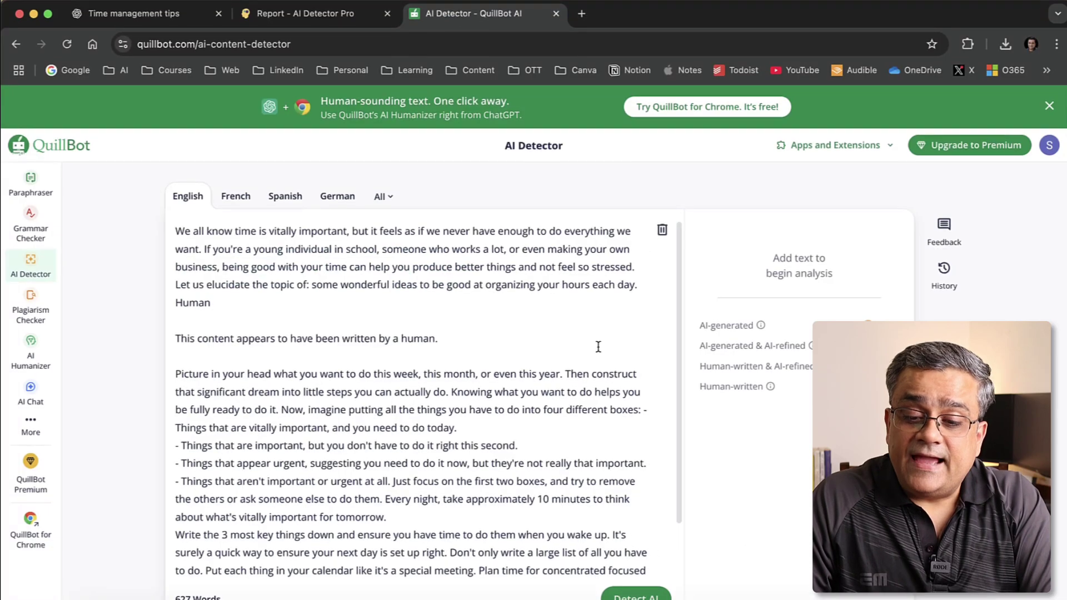
scroll(596, 345, down, 3)
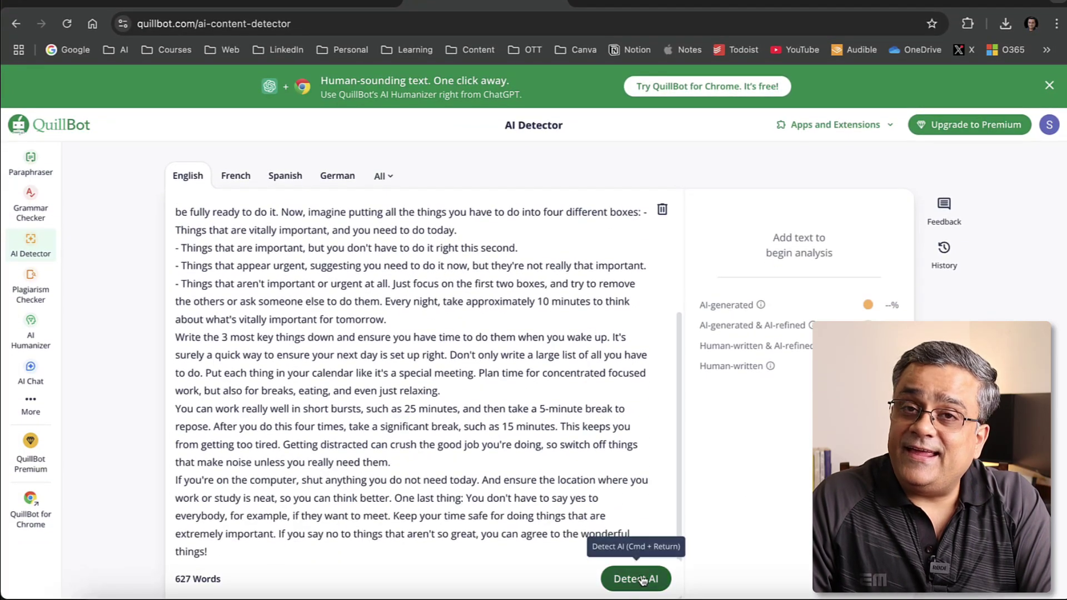
click(637, 580)
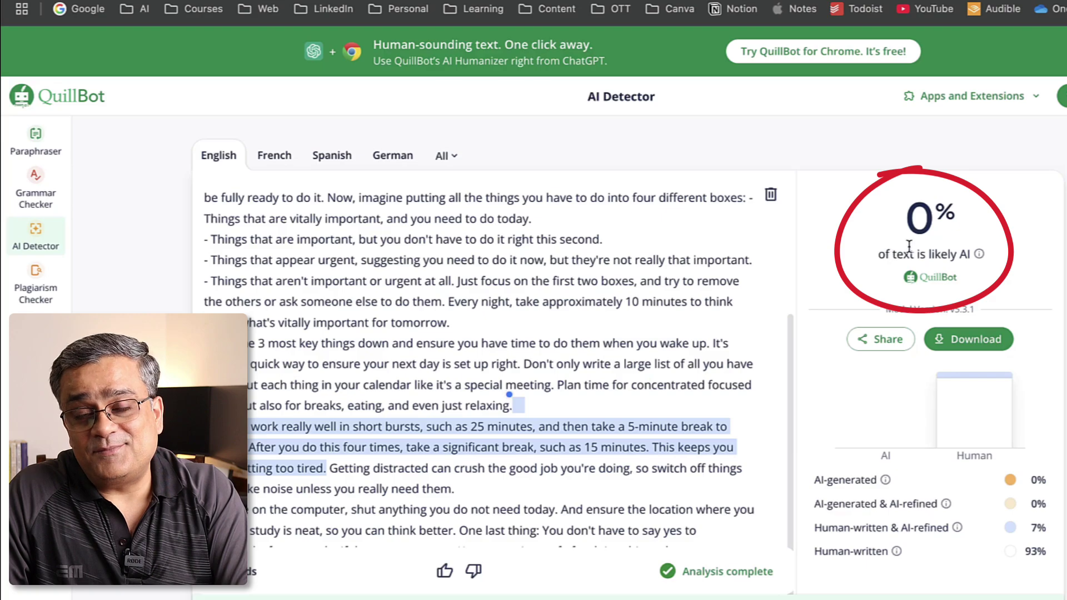
scroll(692, 297, down, 2)
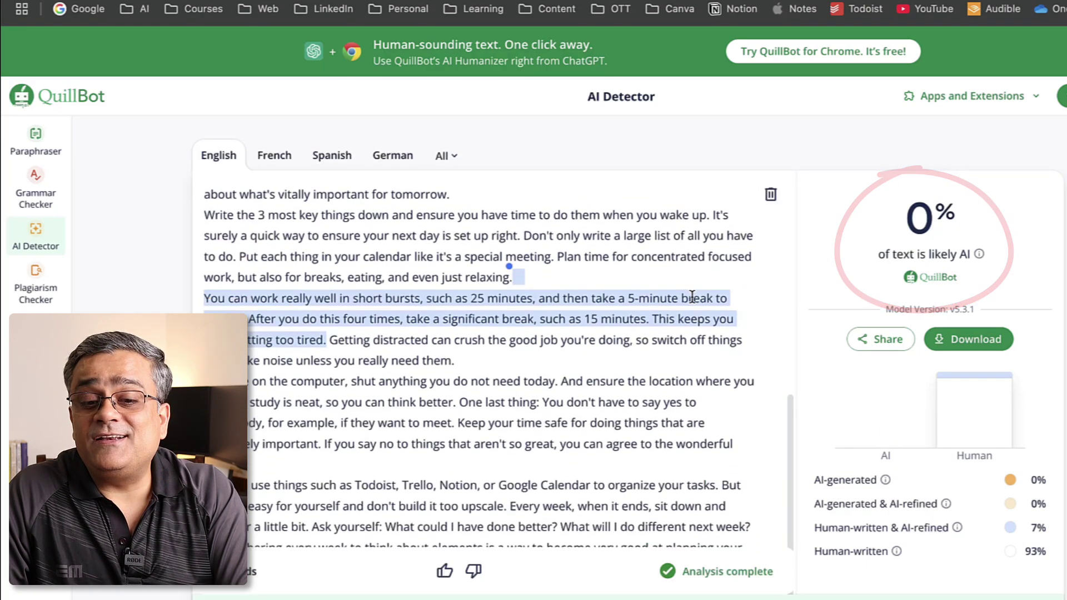
mouse_move(692, 297)
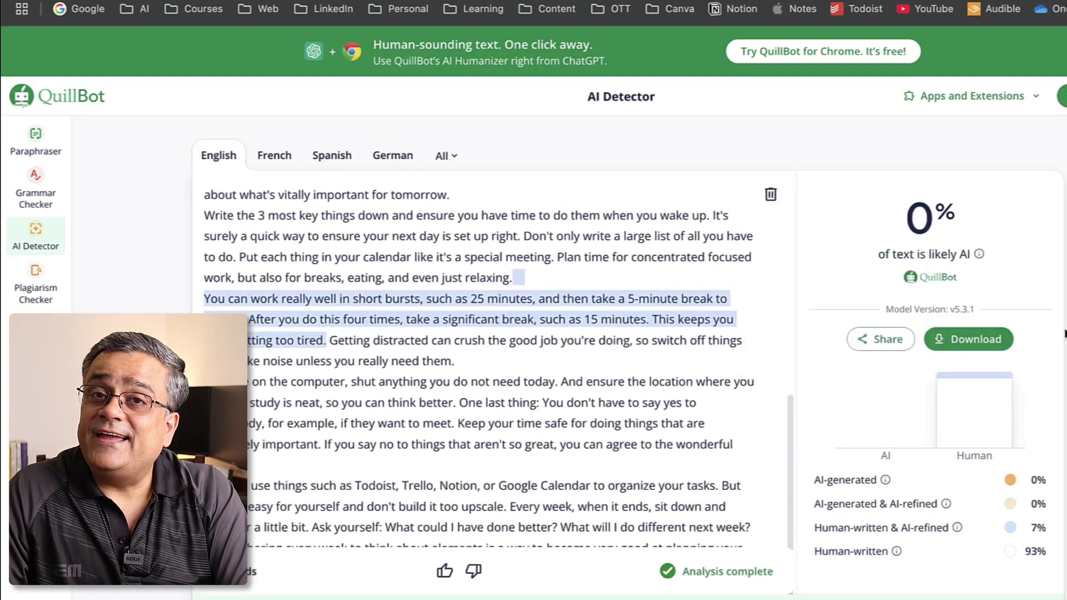
click(37, 246)
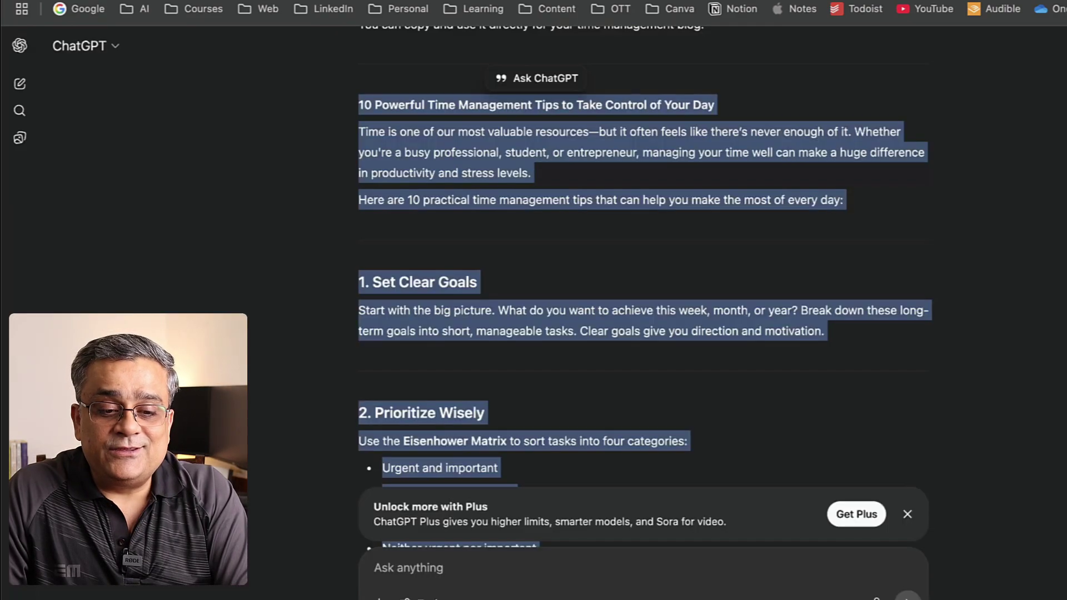
- Copy the original ChatGPT article into QuillBot and detect AI, rated 100% likely AI
right_click(413, 135)
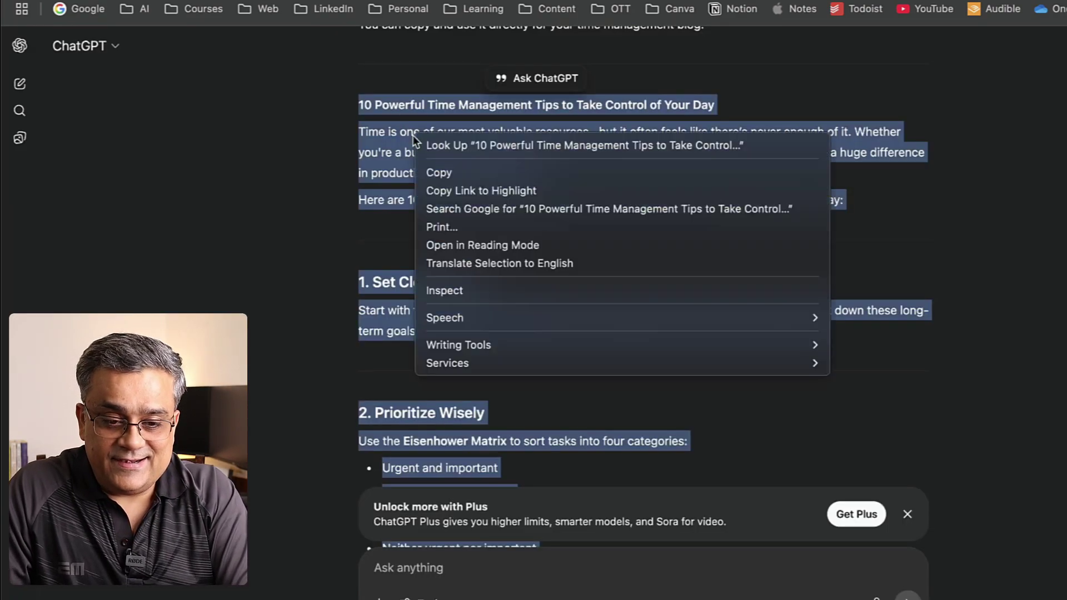
click(454, 173)
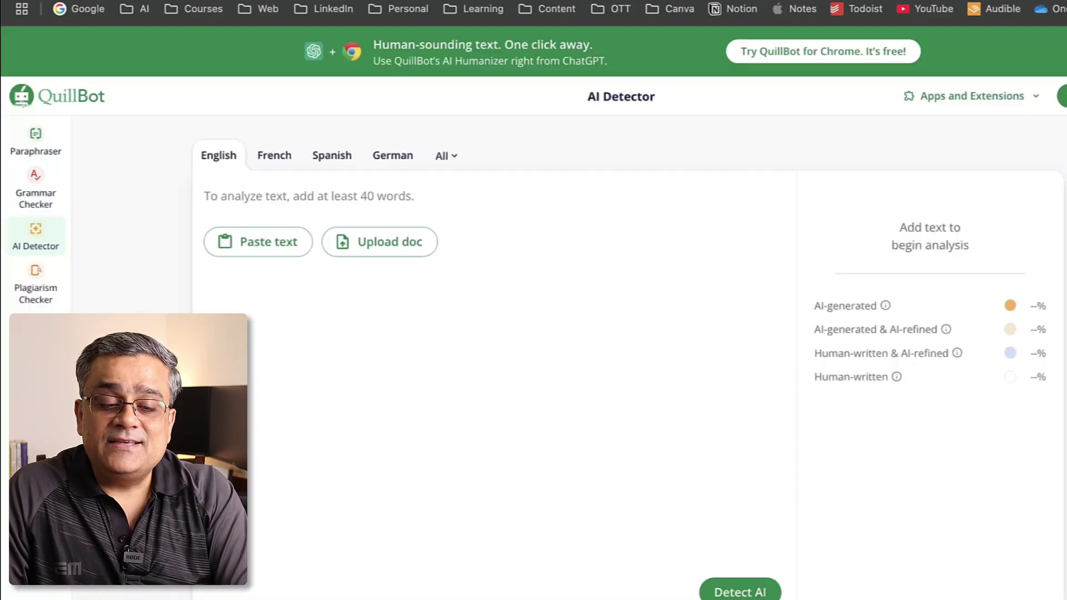
click(244, 197)
key(super+v)
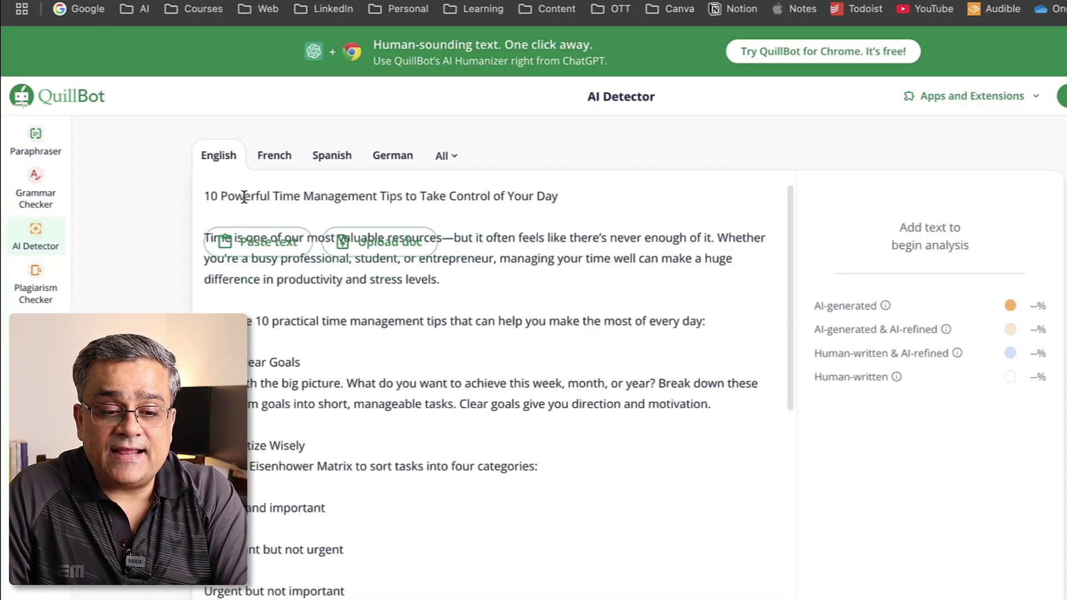
click(716, 592)
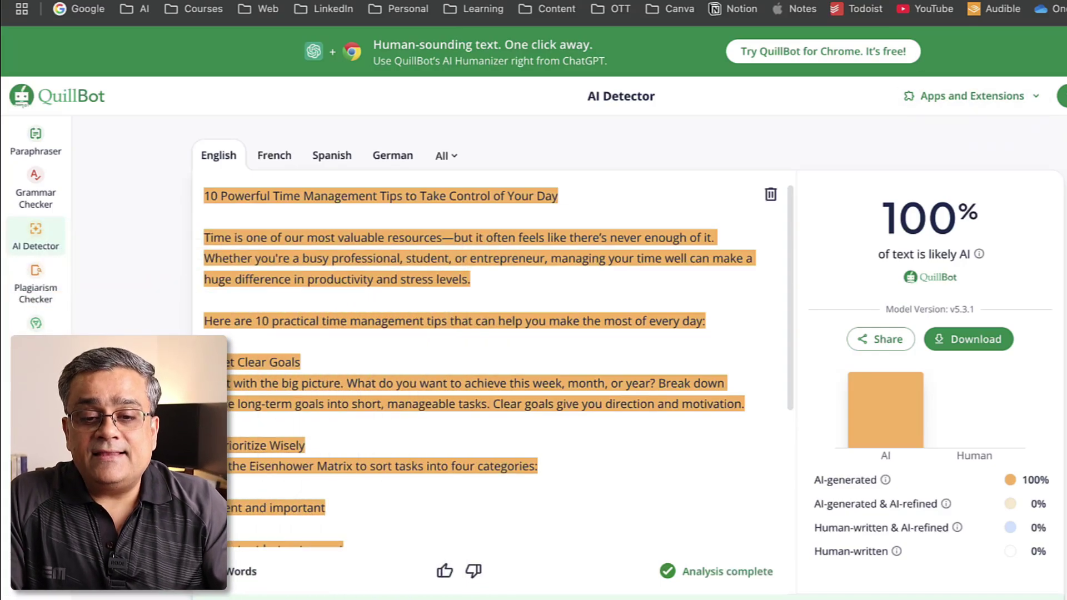
key(super+t)
- Load undetectable.ai, paste the original ChatGPT article, and check it for AI
key(super+v)
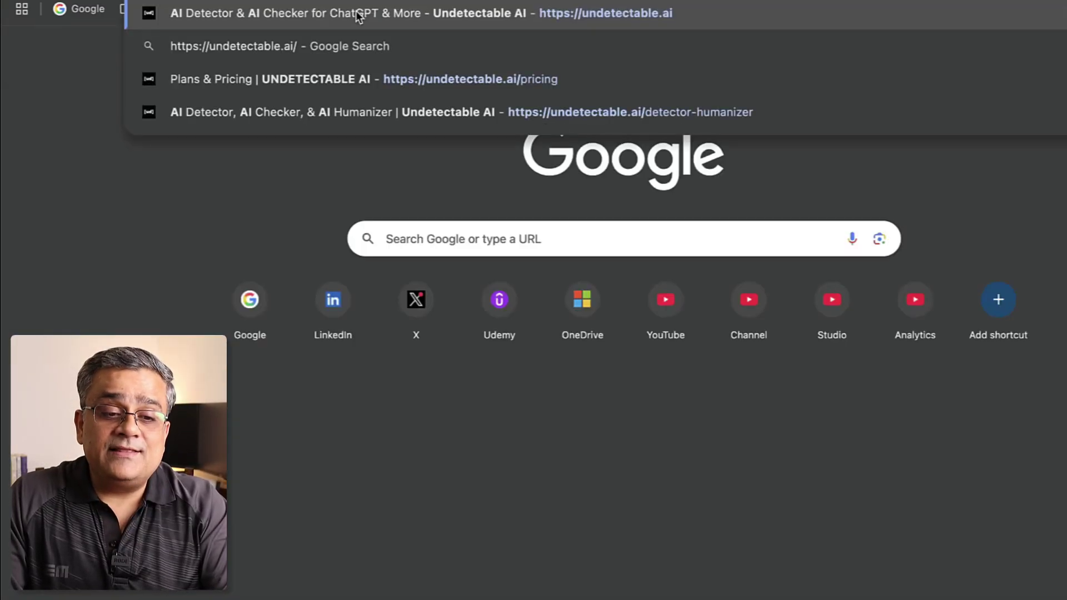
key(Return)
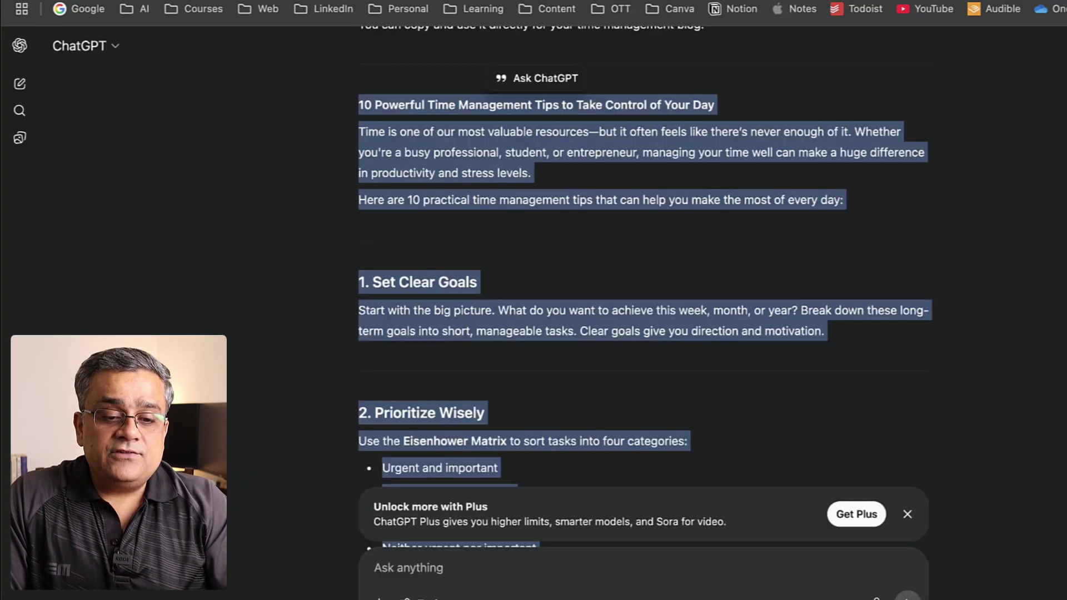
right_click(398, 137)
click(454, 175)
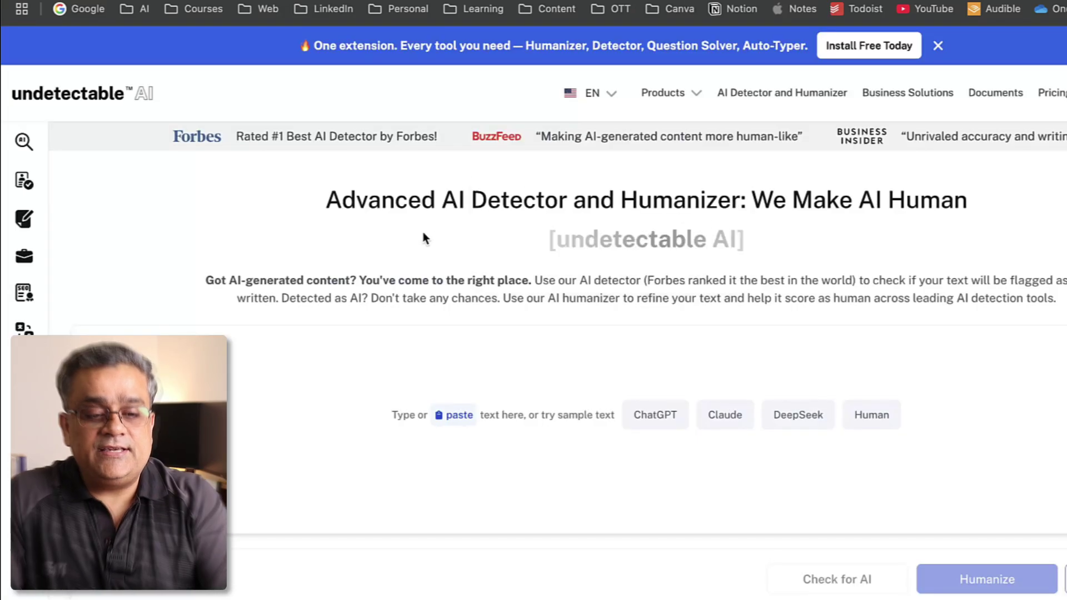
key(ctrl+v)
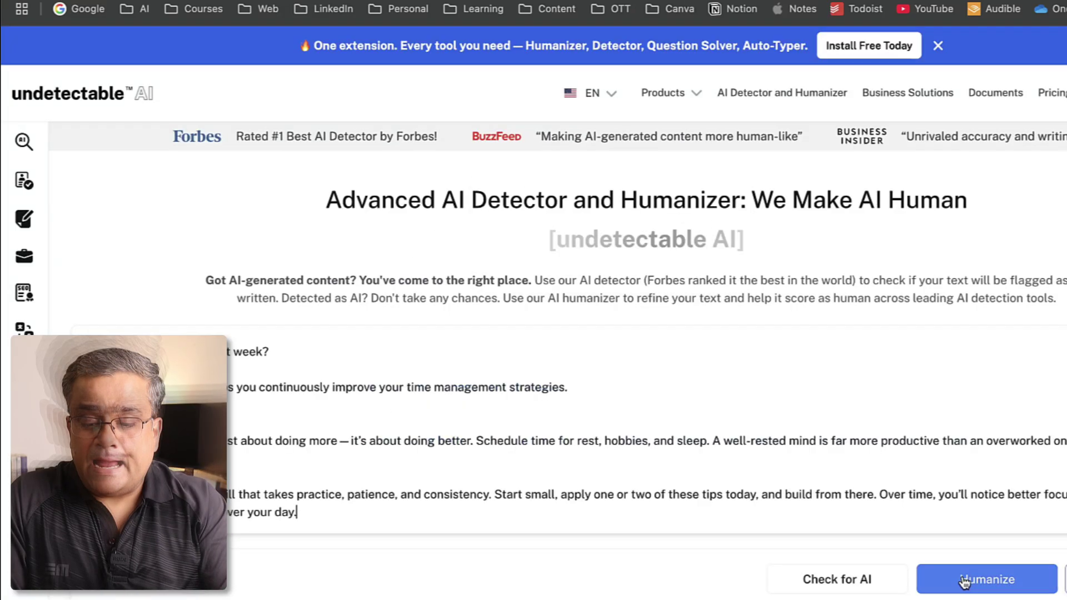
click(821, 581)
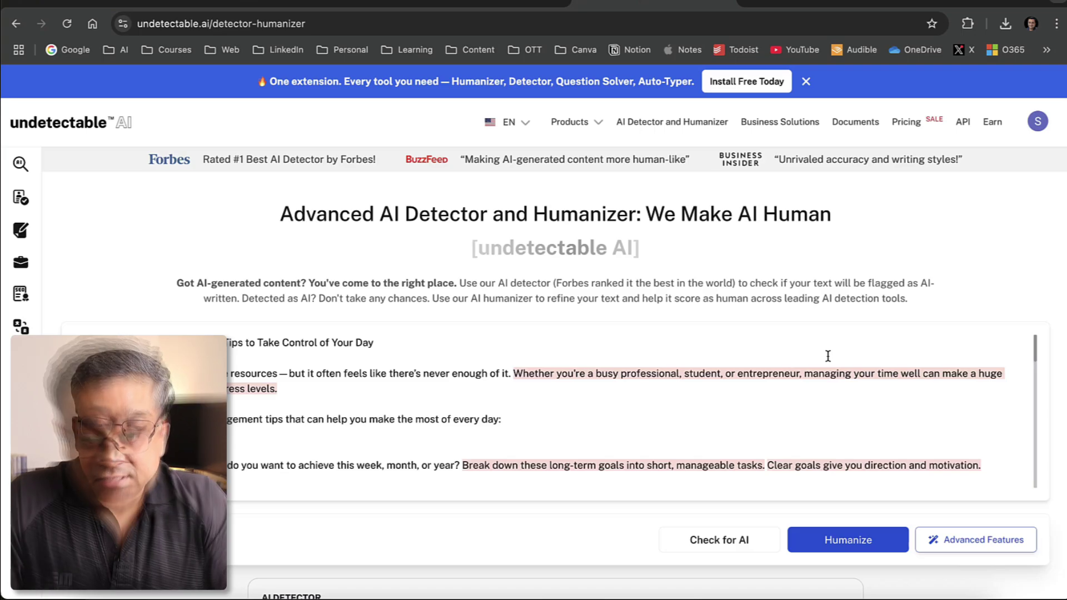
- Review the AI check results and start humanizing the article into a reworded version
scroll(875, 377, down, 15)
scroll(875, 378, up, 15)
scroll(875, 378, down, 1)
scroll(875, 379, down, 6)
scroll(875, 381, down, 5)
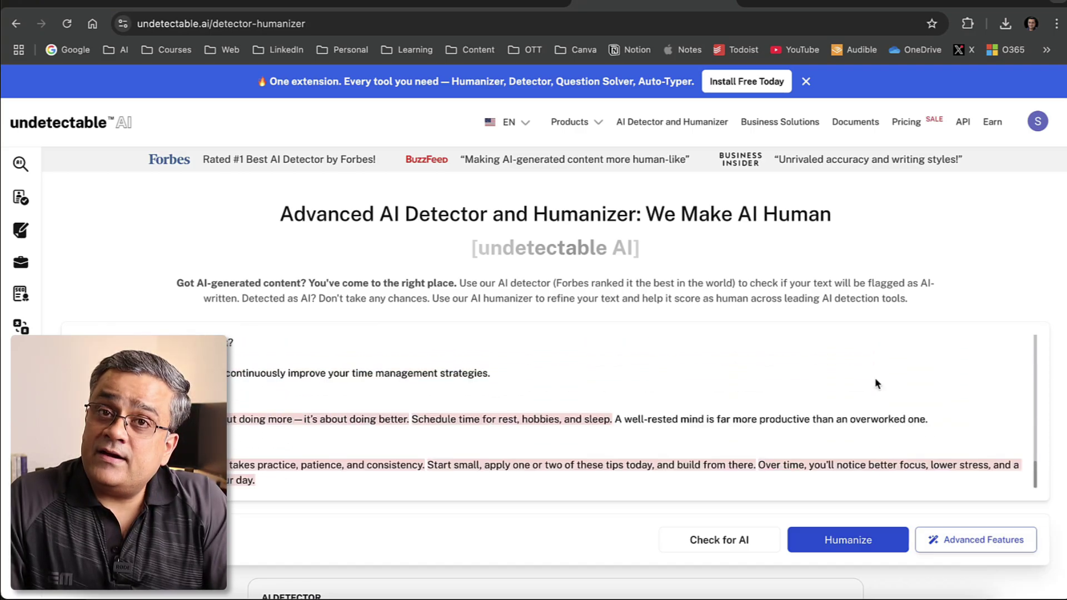
scroll(876, 384, up, 12)
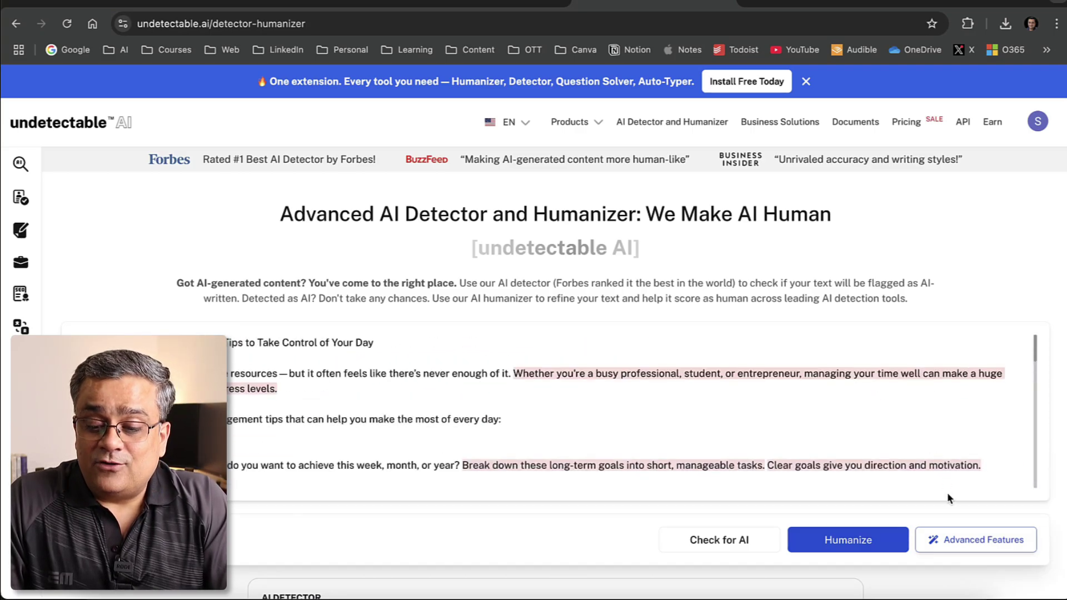
click(861, 546)
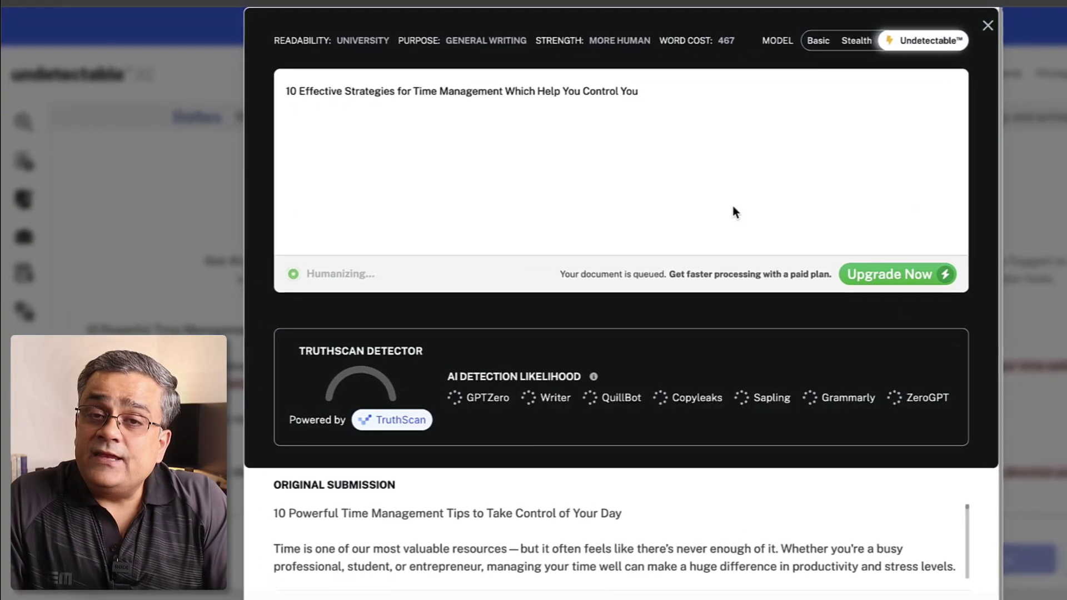